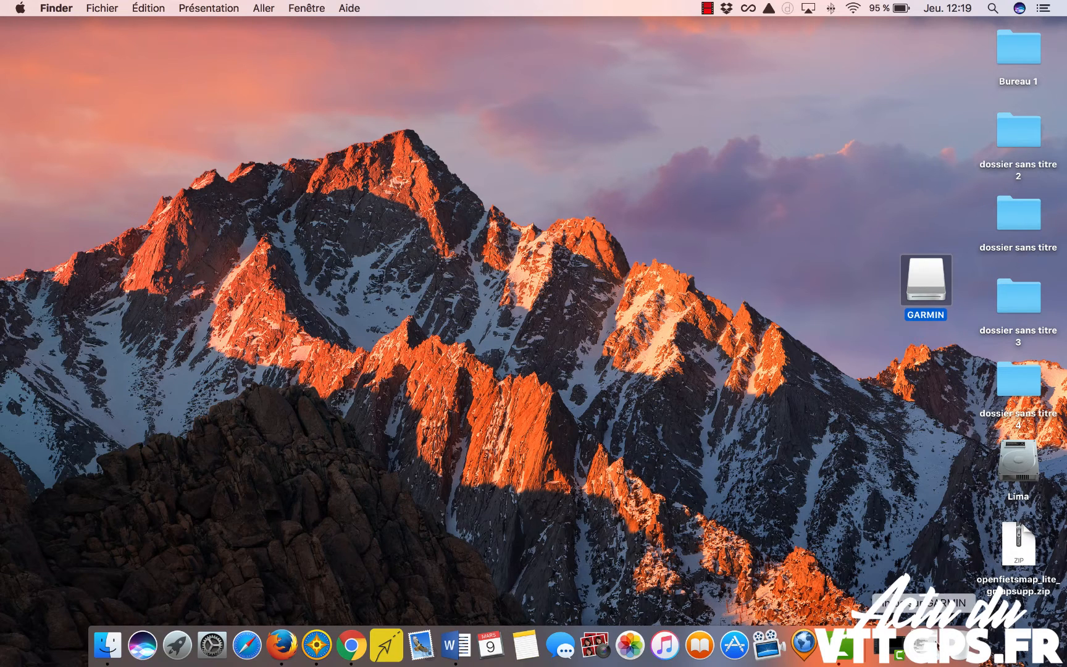
View the general information of the GARMIN volume, including its capacity and available space, and close the information window.
click(917, 645)
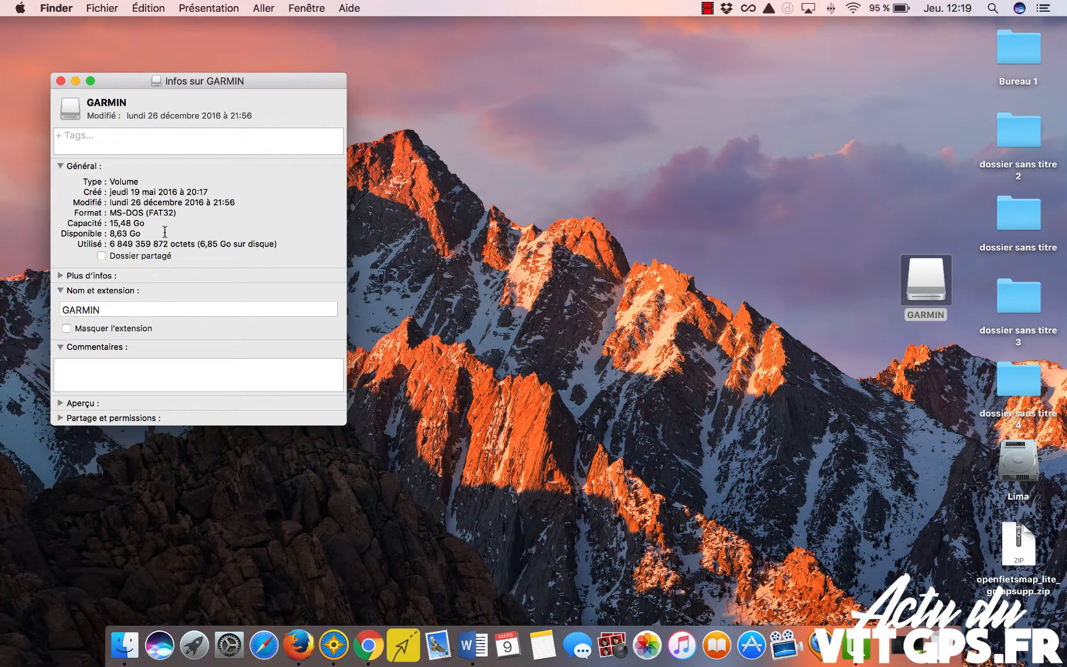
click(61, 81)
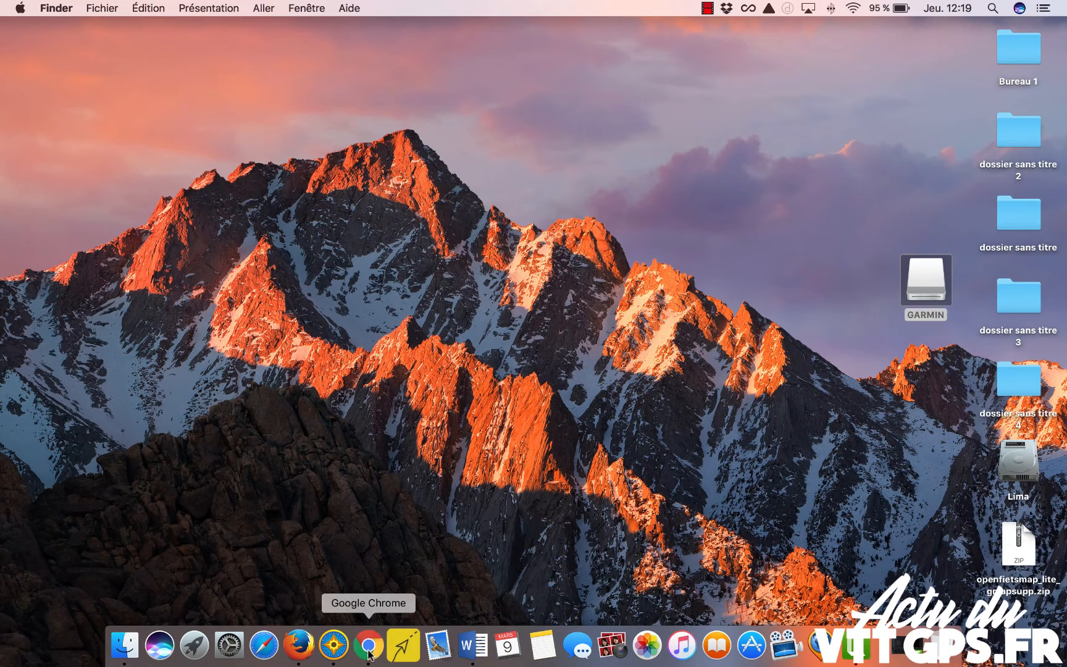
Switch to Chrome, decline translating the Garmin maps page, and choose the Routable Bicycle (Openfietsmap Lite) map type.
click(368, 645)
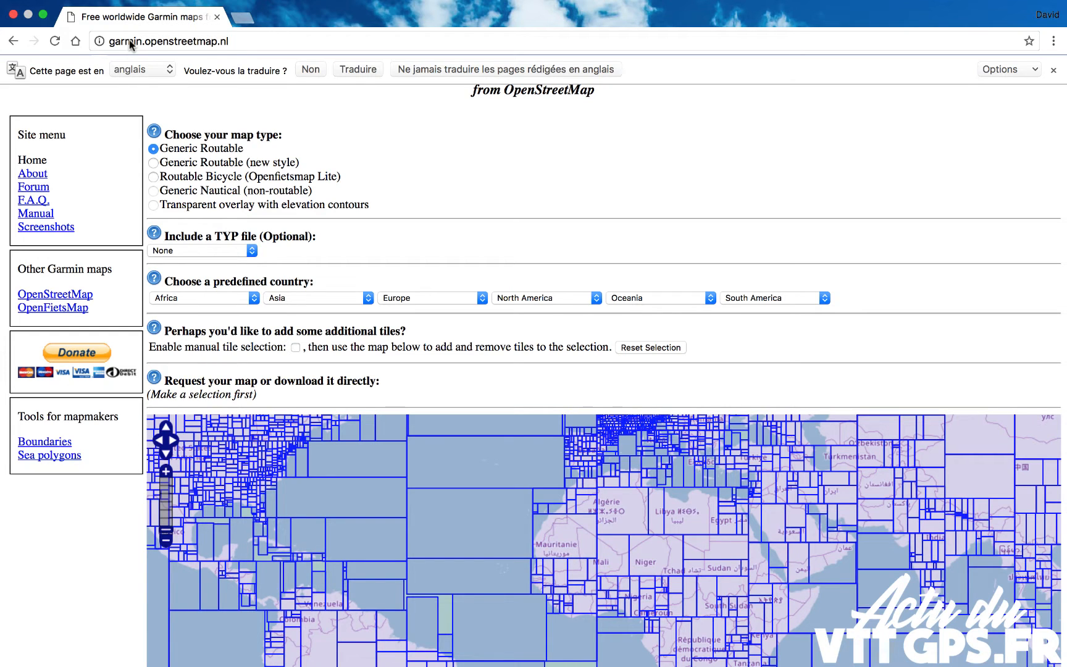
click(311, 69)
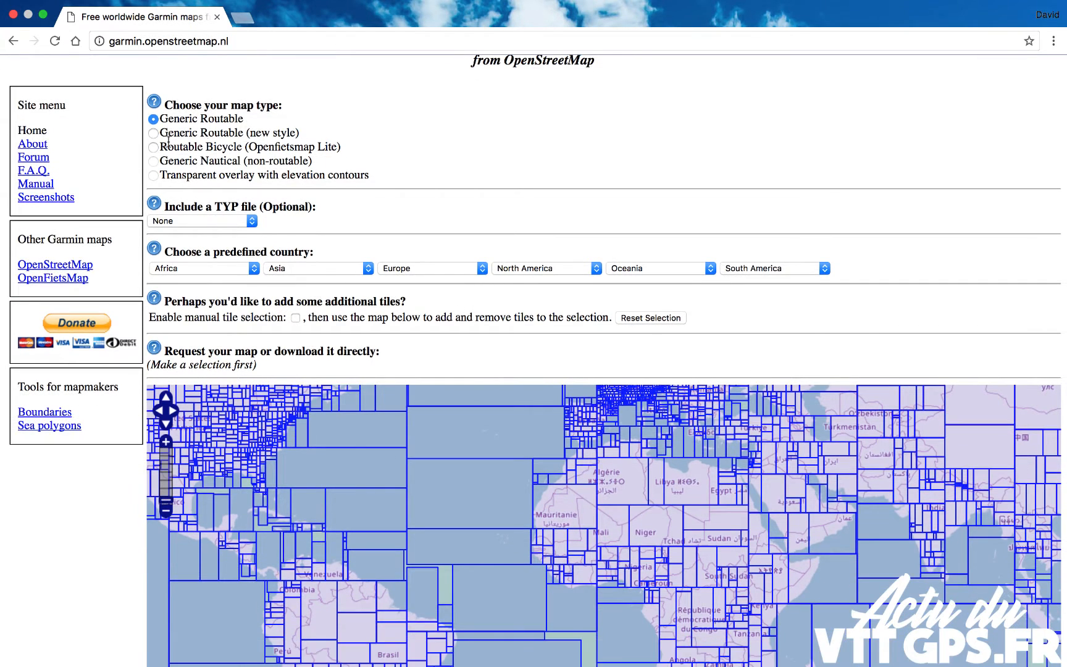
click(154, 148)
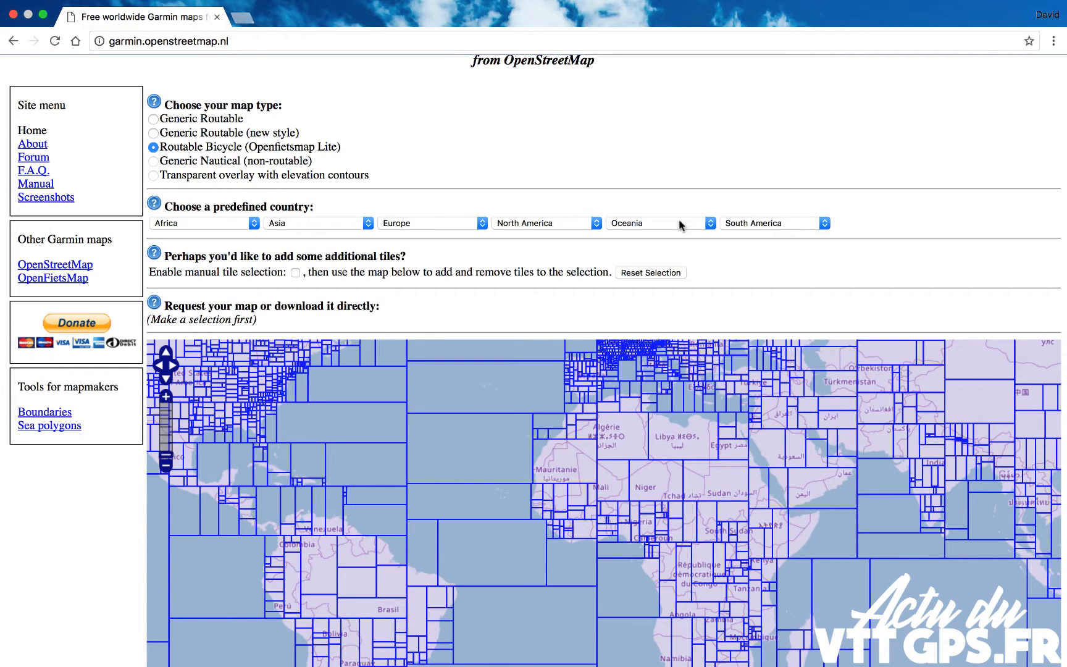
Enable manual tile selection and select tiles across the eastern United States and the North Atlantic.
click(297, 274)
drag(448, 411, 262, 353)
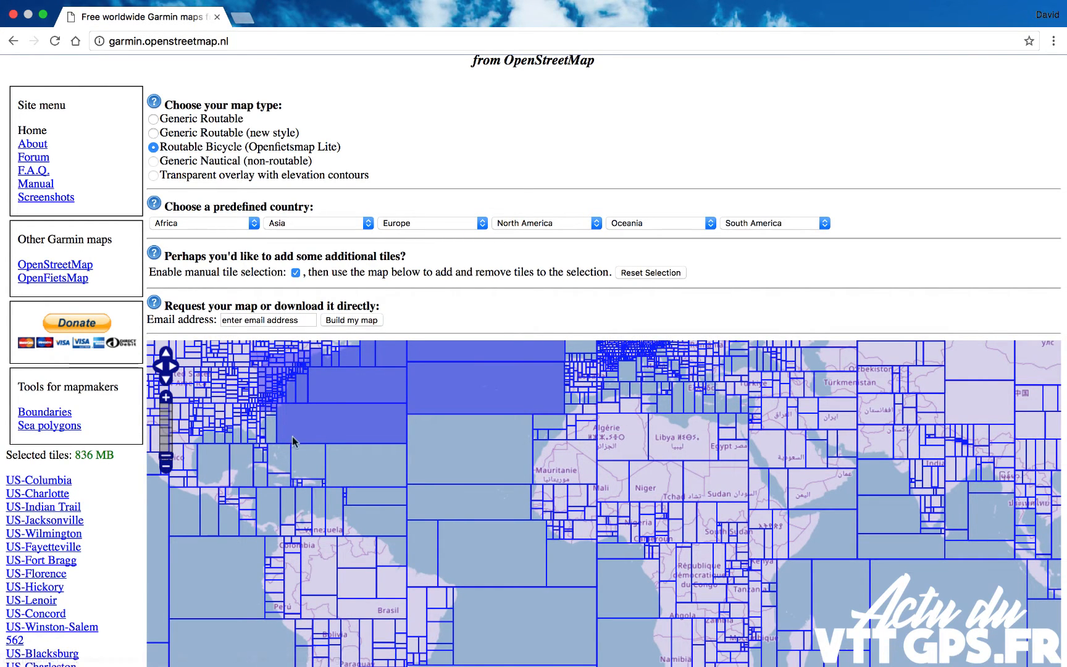
Replace the email field's placeholder with the first letter of an email address and disable manual tile selection.
click(307, 320)
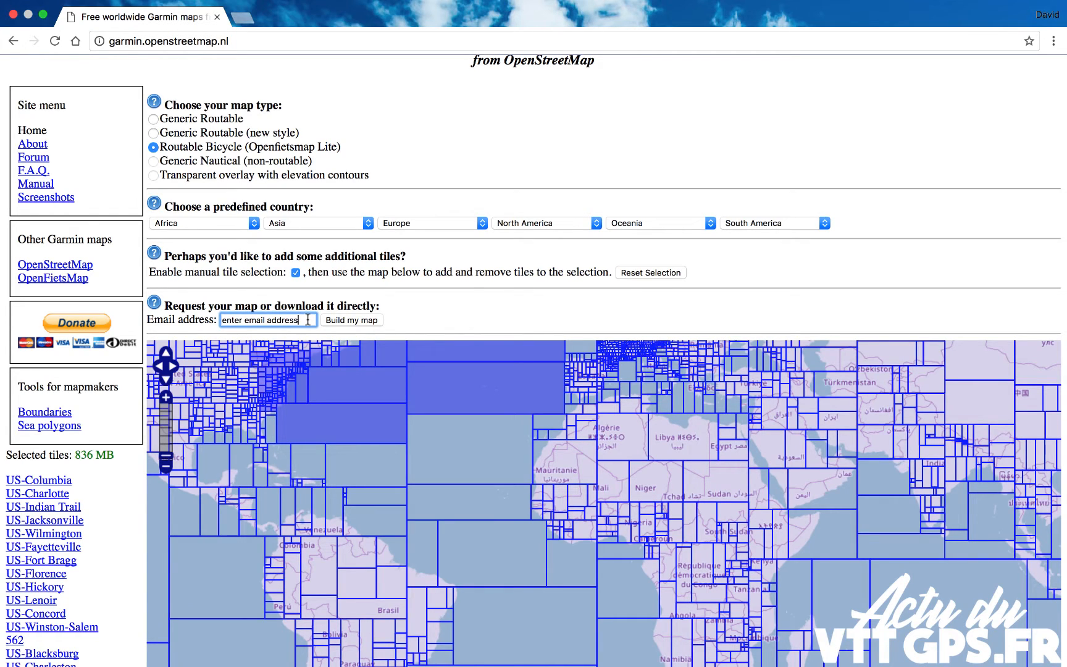
key(BackSpace)
key(BackSpace)
key(BackSpace)
key(BackSpace)
key(BackSpace)
key(BackSpace)
key(BackSpace)
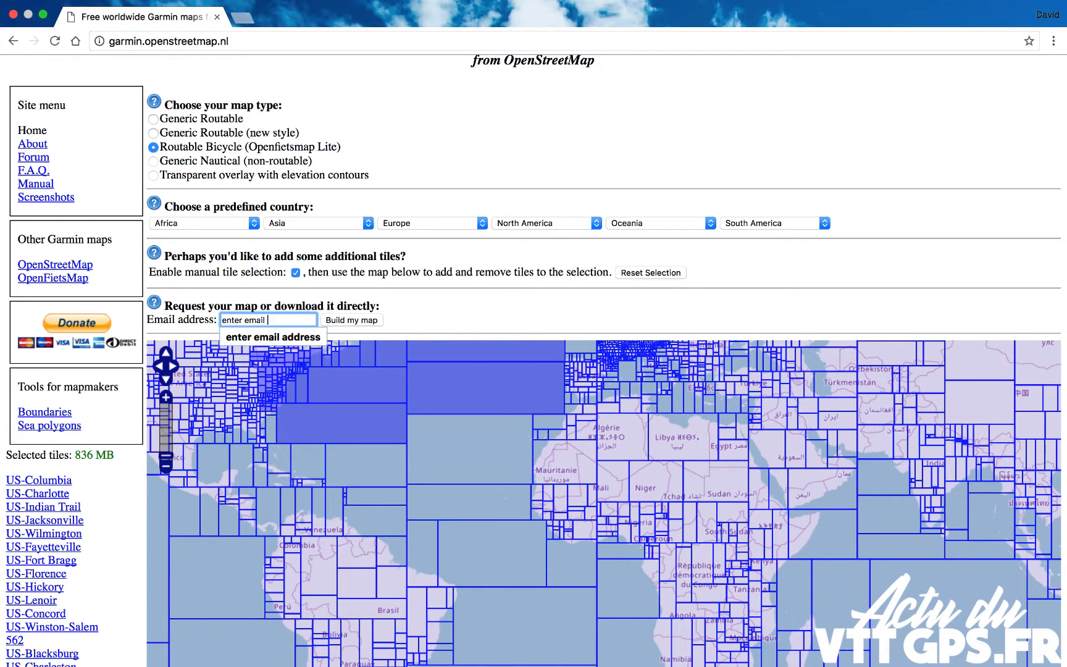
key(BackSpace)
key(BackSpace)
key(BackSpace)
key(BackSpace)
key(BackSpace)
key(BackSpace)
key(BackSpace)
key(BackSpace)
key(BackSpace)
key(BackSpace)
key(BackSpace)
key(BackSpace)
text(g)
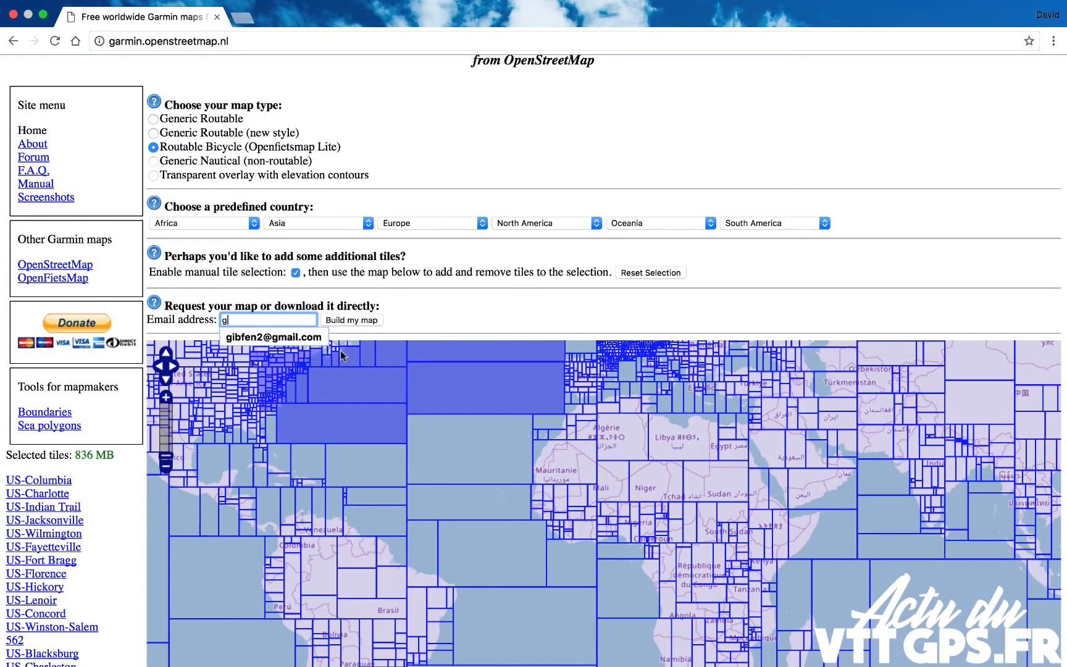
click(469, 314)
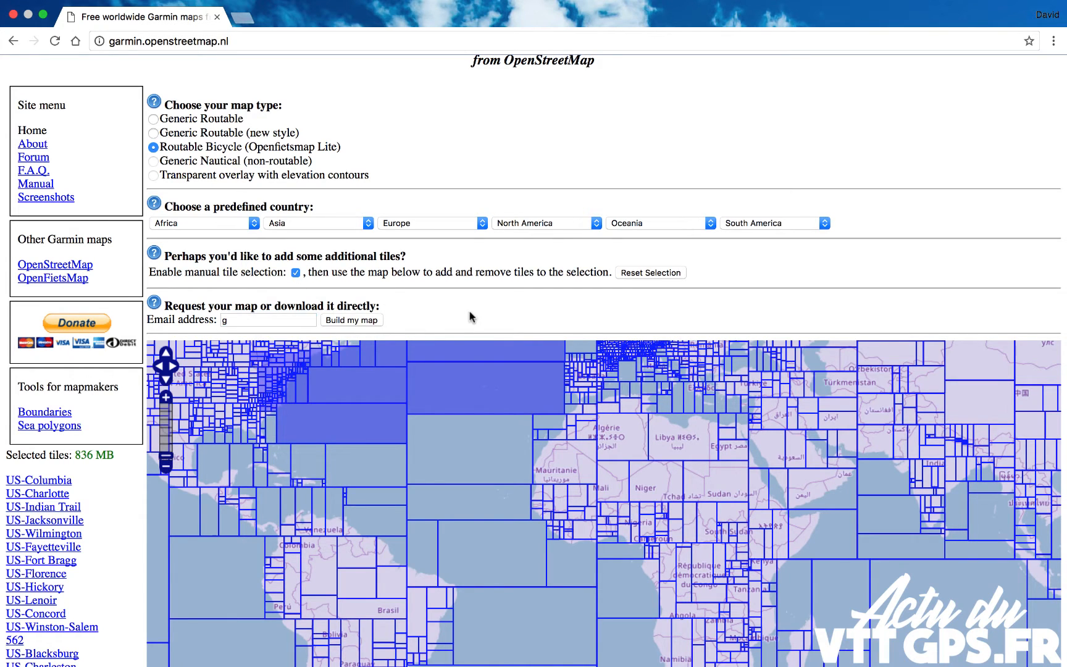
click(296, 272)
Choose Quebec as the predefined North American region for the map.
click(597, 223)
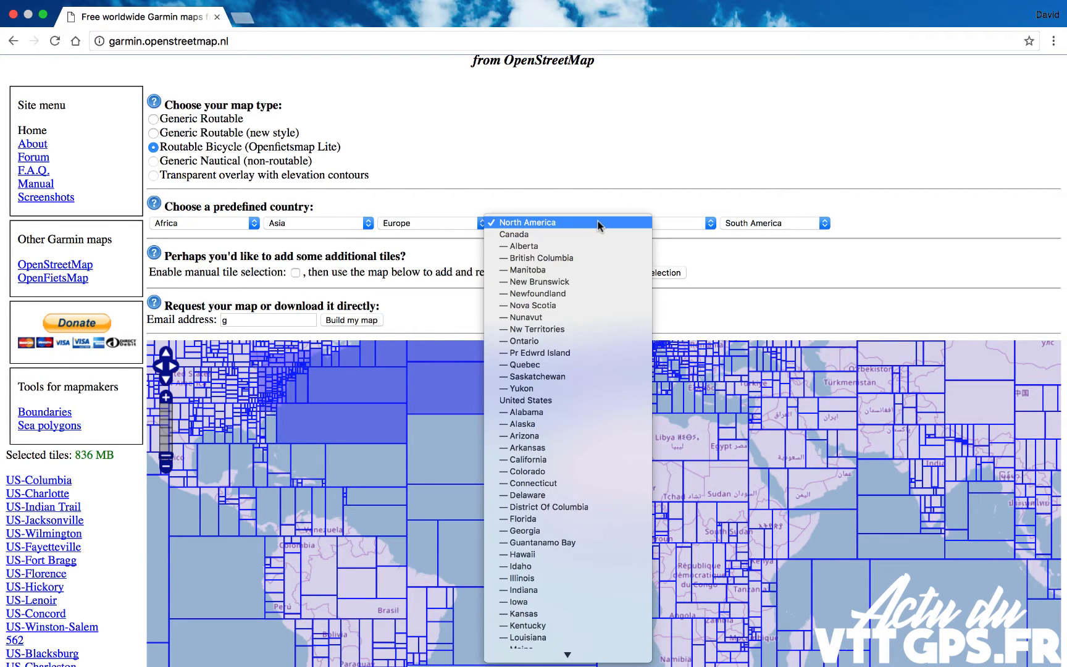
click(570, 364)
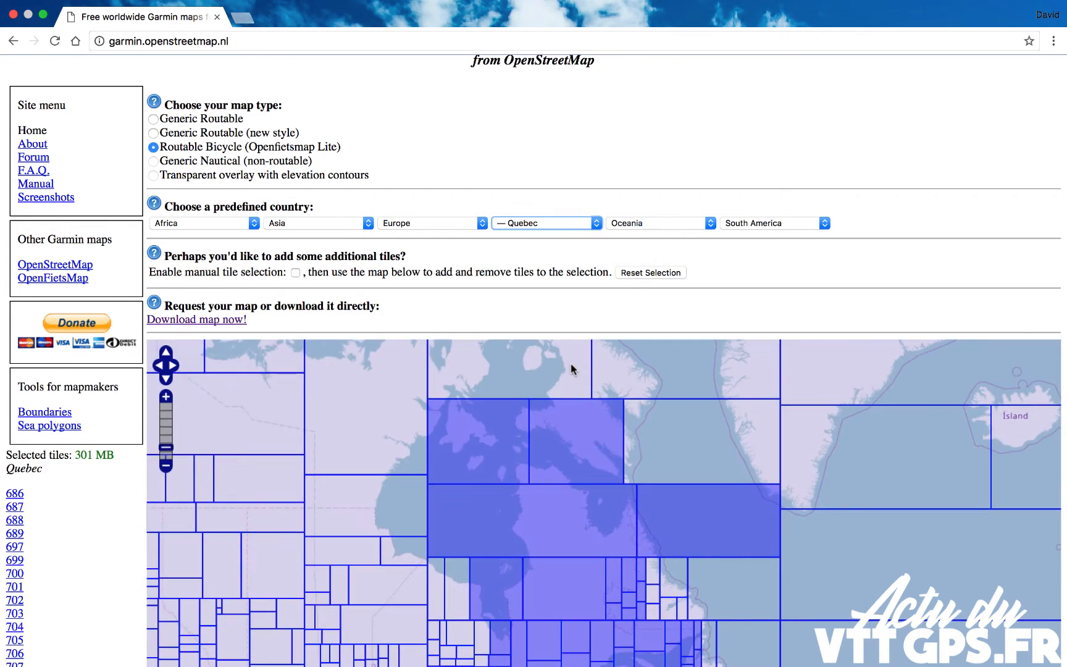
click(165, 465)
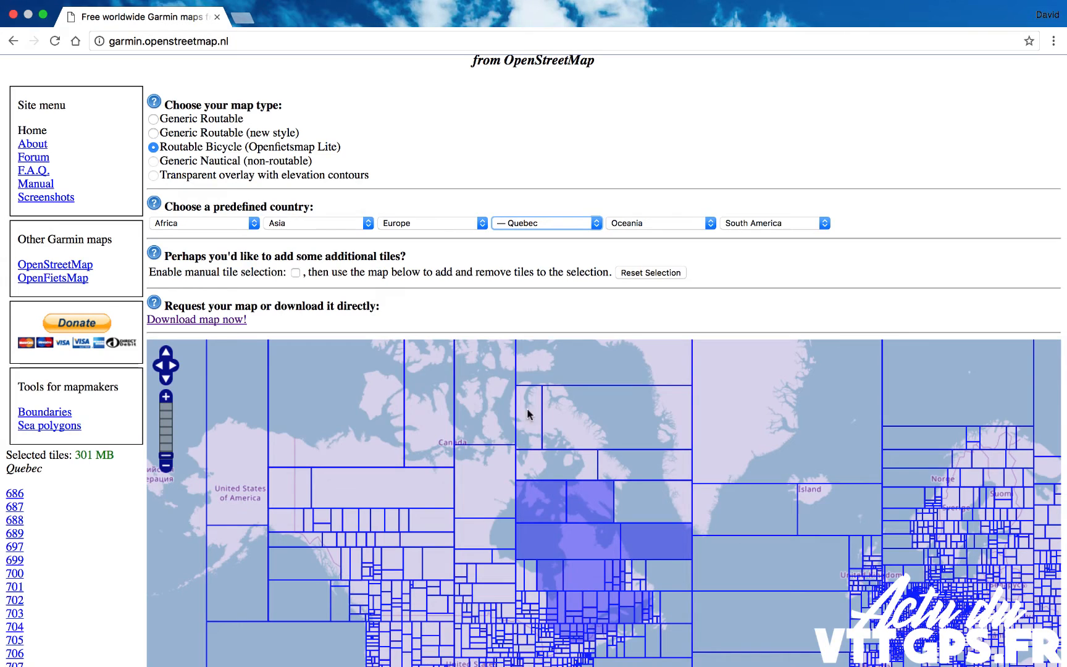
Open the Quebec map's download page without translating it and download openfietsmap_lite_gmapsupp.zip.
click(228, 326)
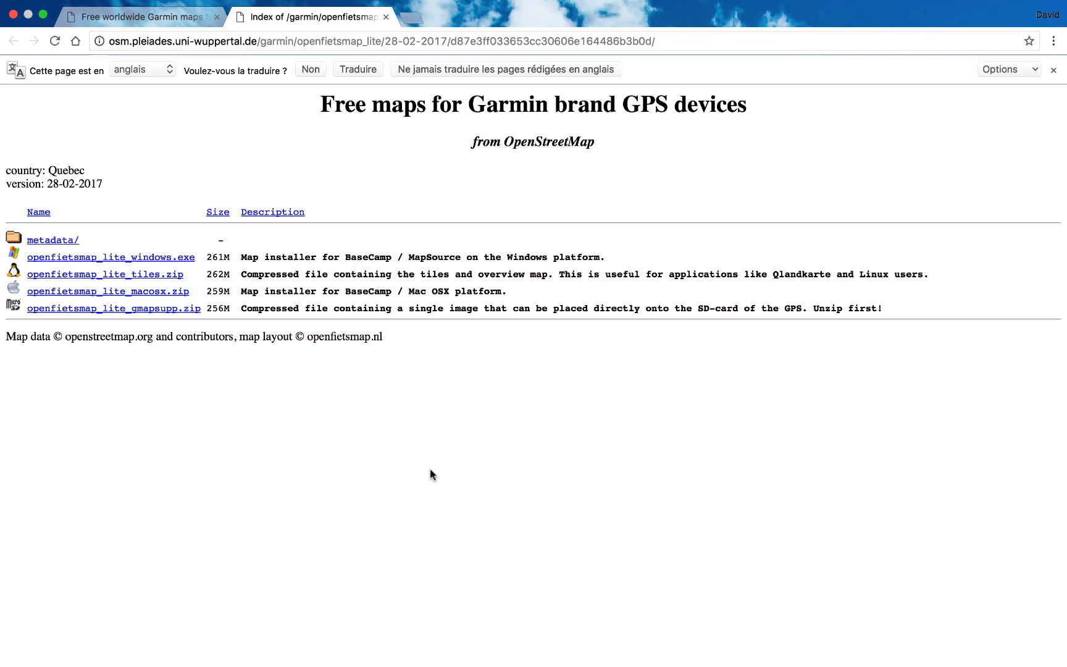
click(311, 71)
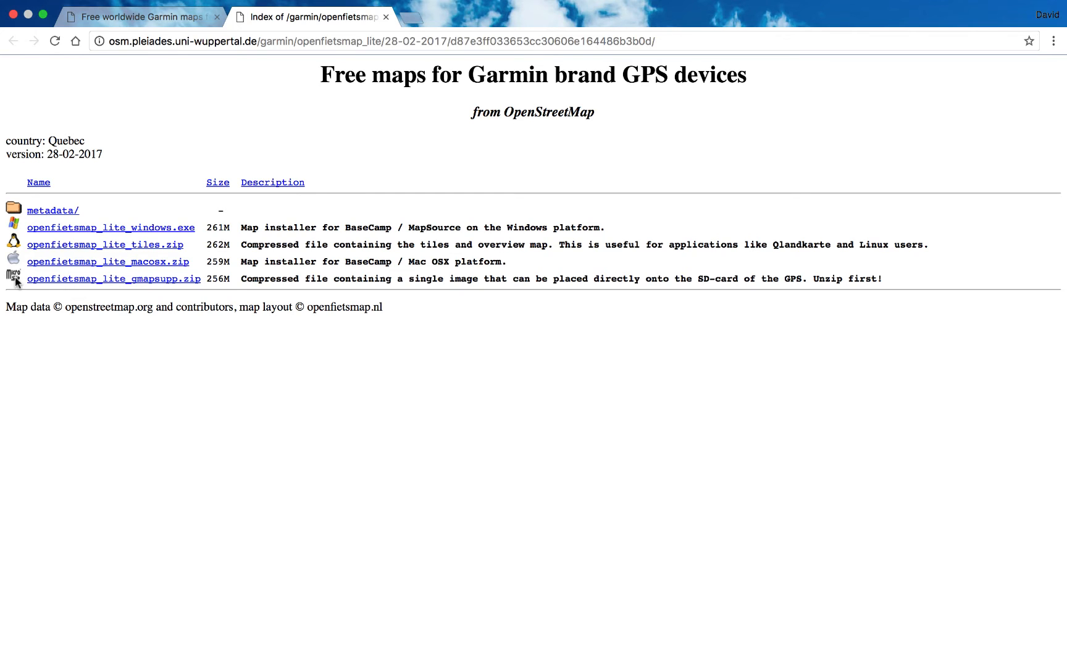
click(99, 281)
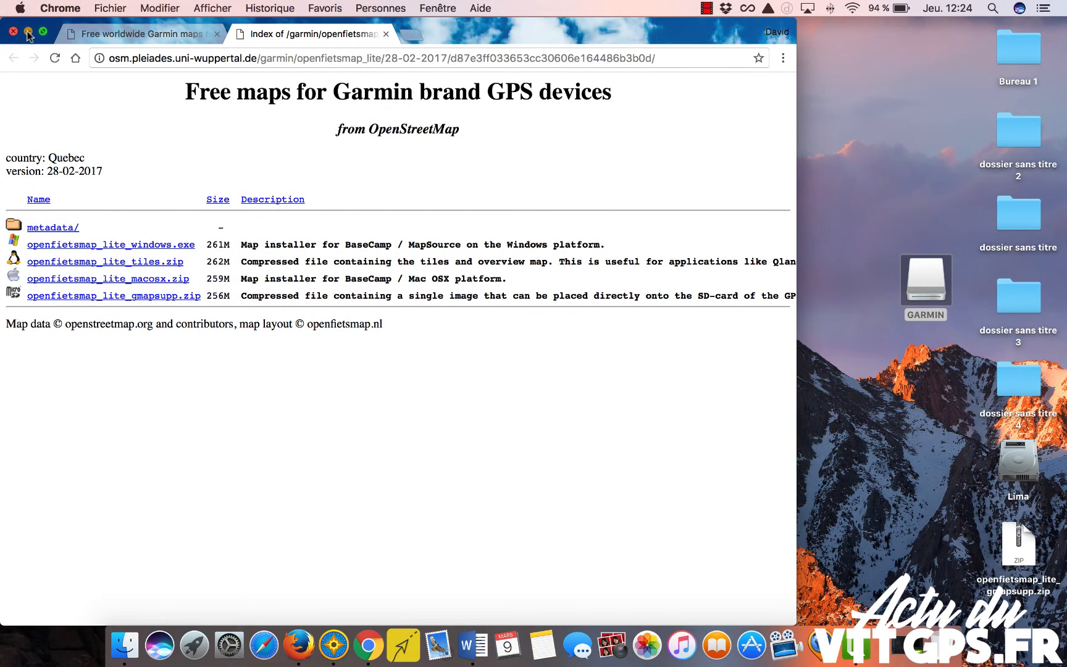
Minimize the browser, extract openfietsmap_lite_gmapsupp.zip on the desktop, and place gmapsupp.img beside the GARMIN drive.
click(28, 32)
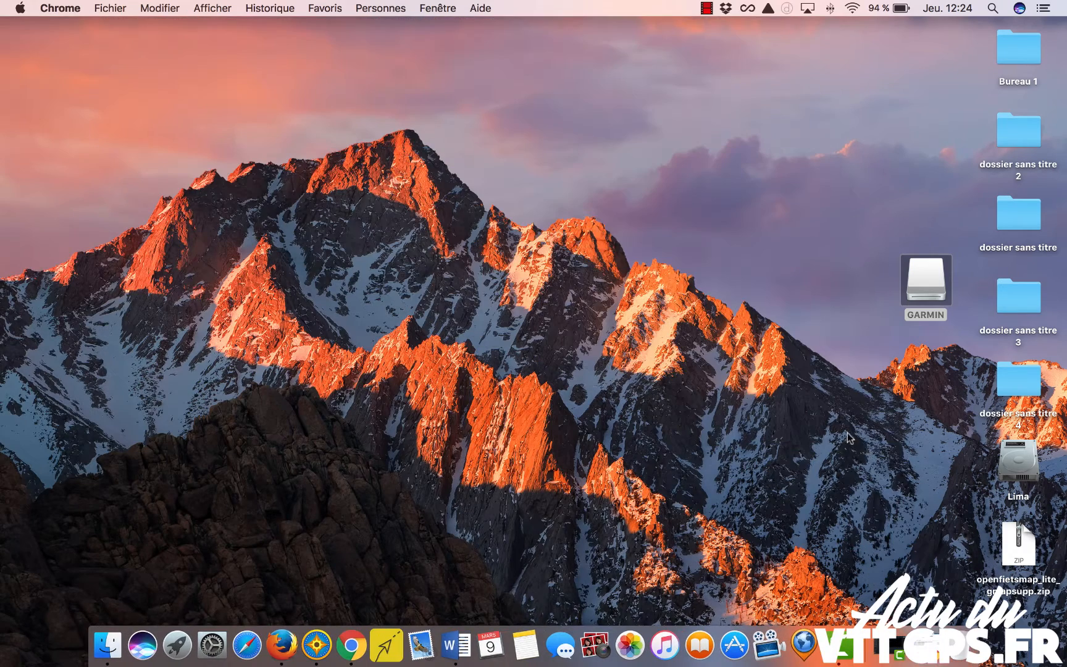
double_click(1018, 543)
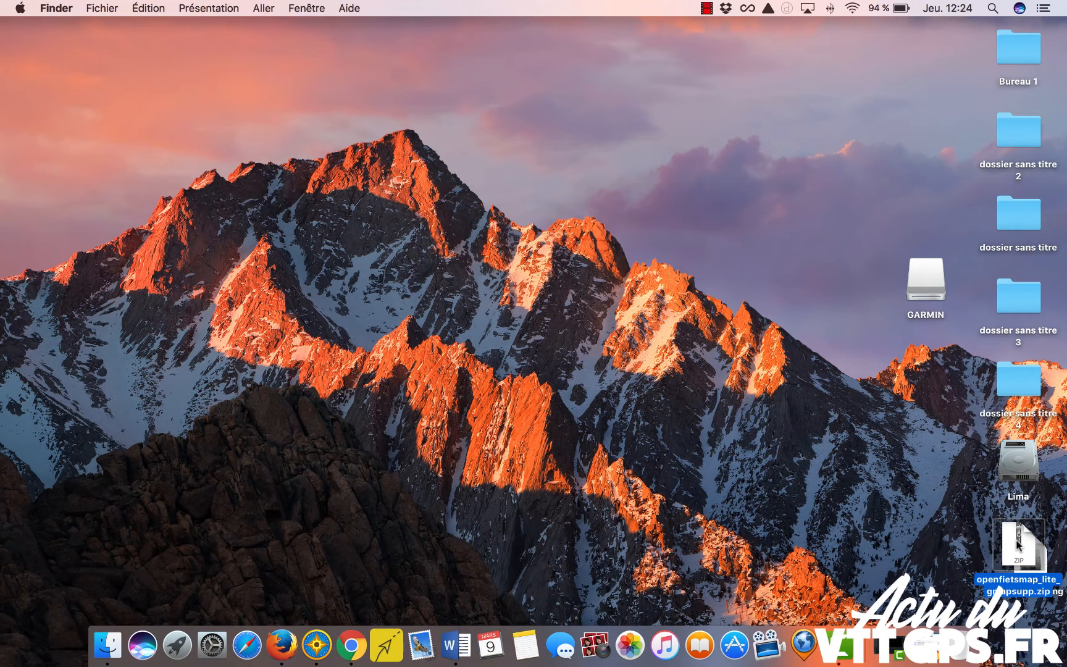
drag(1018, 544, 784, 285)
drag(908, 457, 1022, 544)
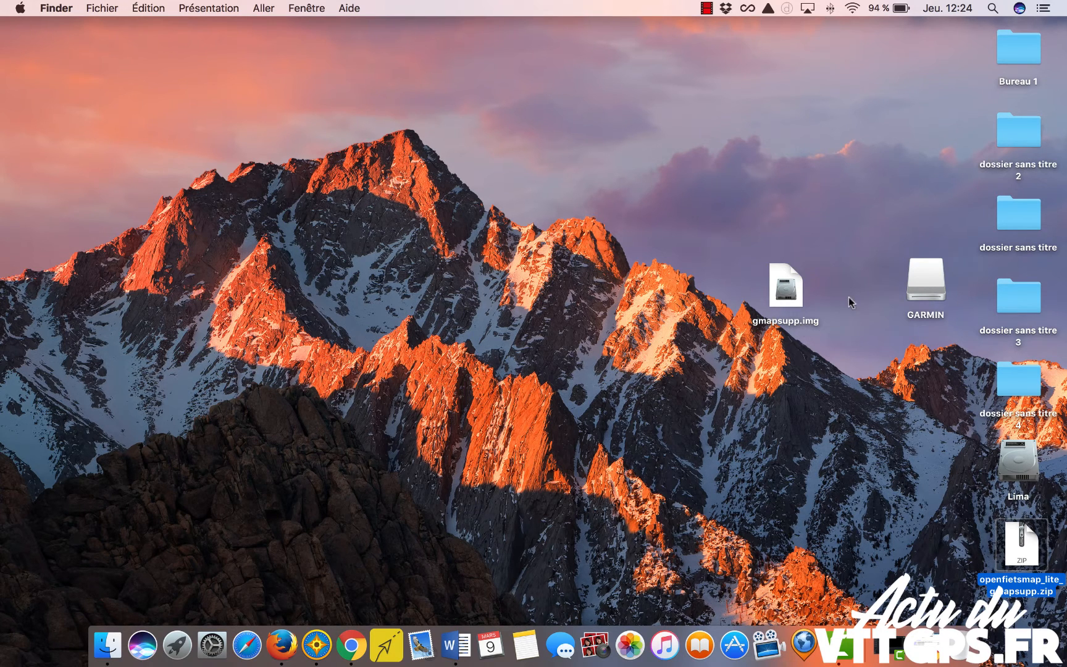
Copy gmapsupp.img from the desktop into the Garmin folder of the GARMIN drive and close the drive's window.
double_click(925, 285)
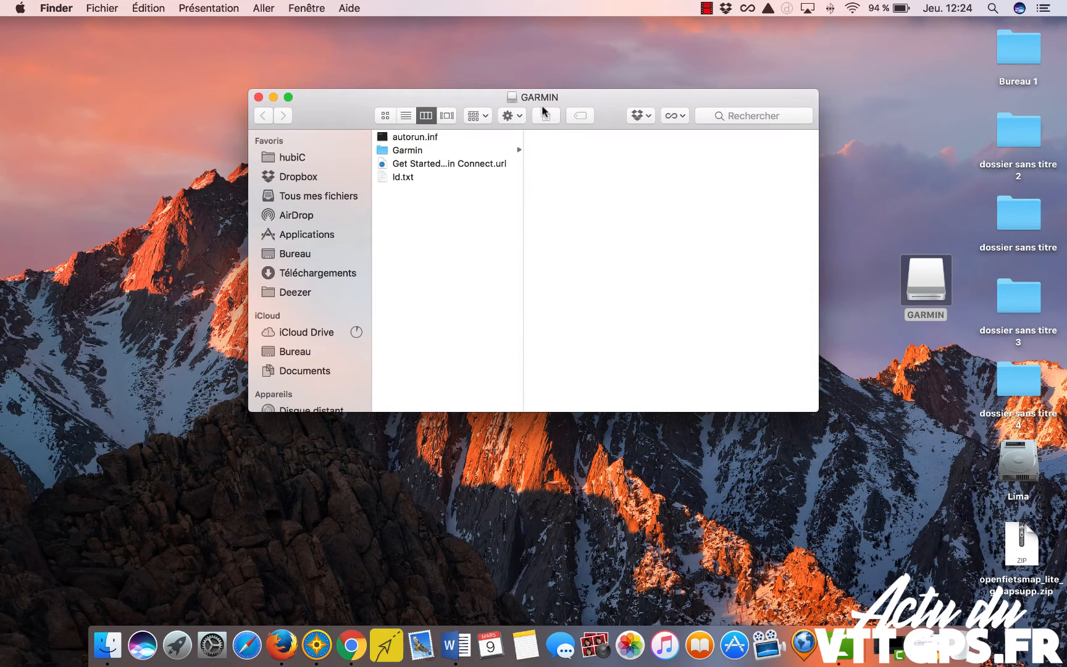
drag(534, 89, 413, 70)
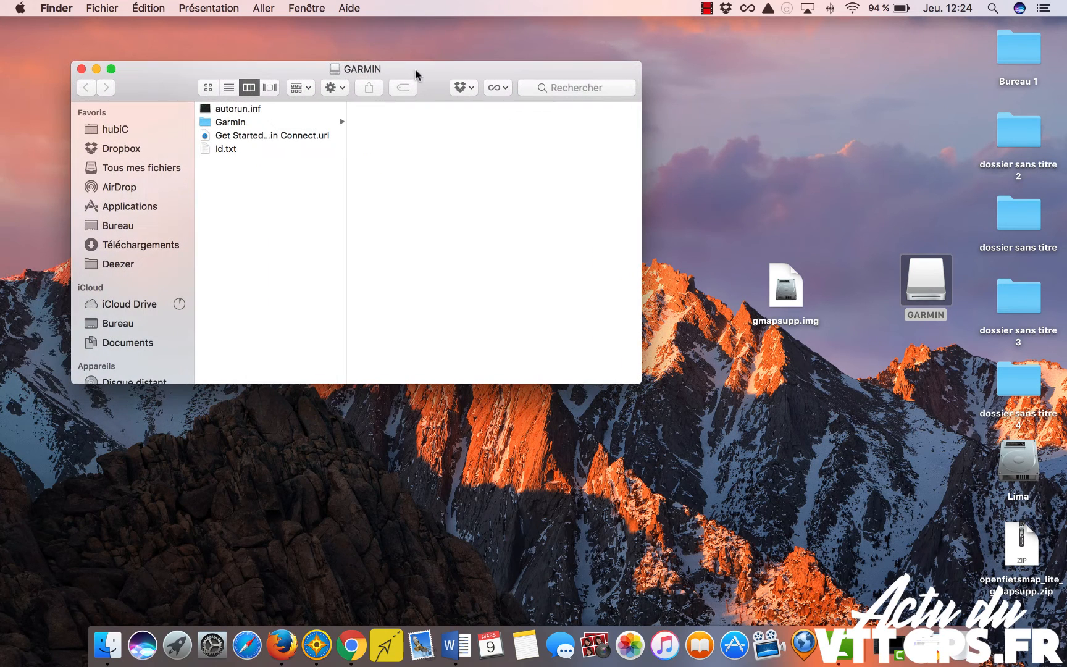
click(246, 125)
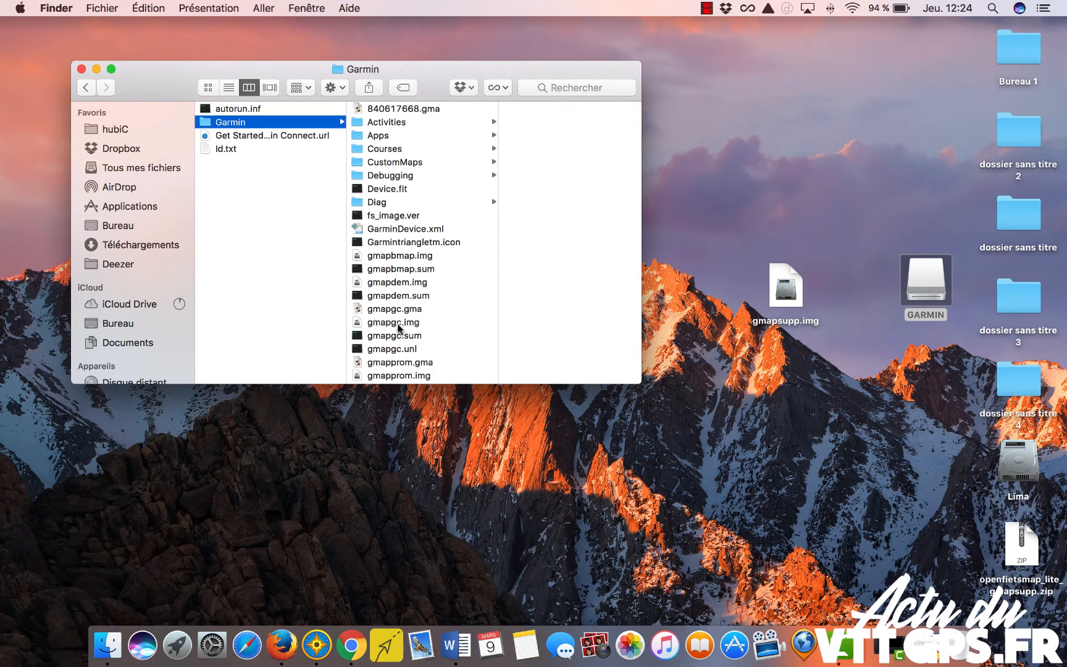
scroll(396, 322, down, 3)
scroll(396, 322, down, 1)
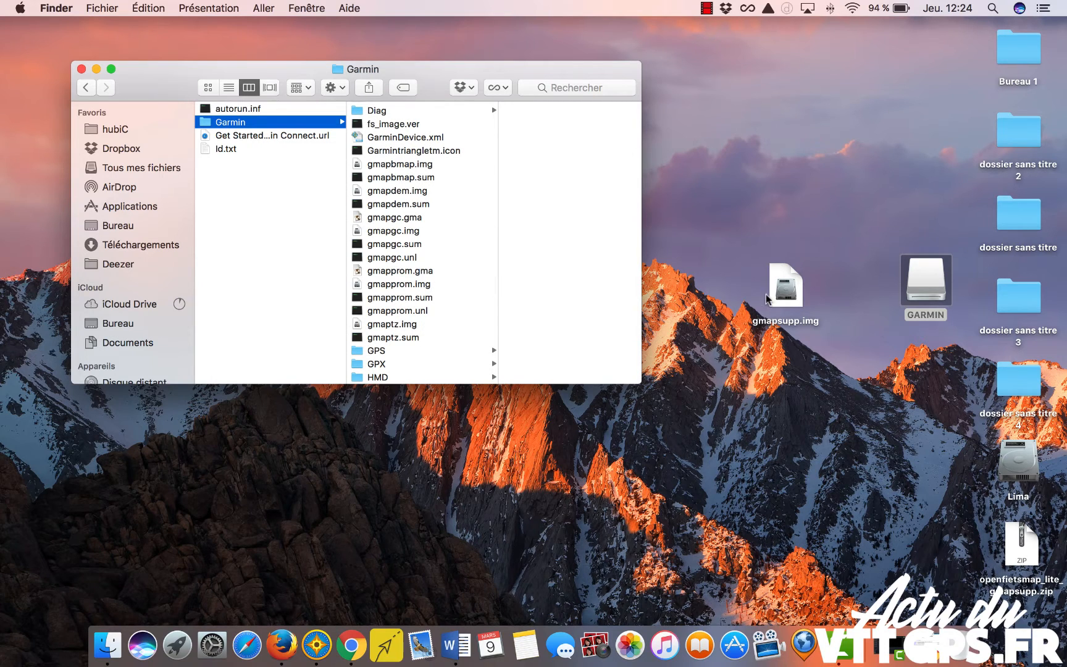
drag(786, 284, 410, 242)
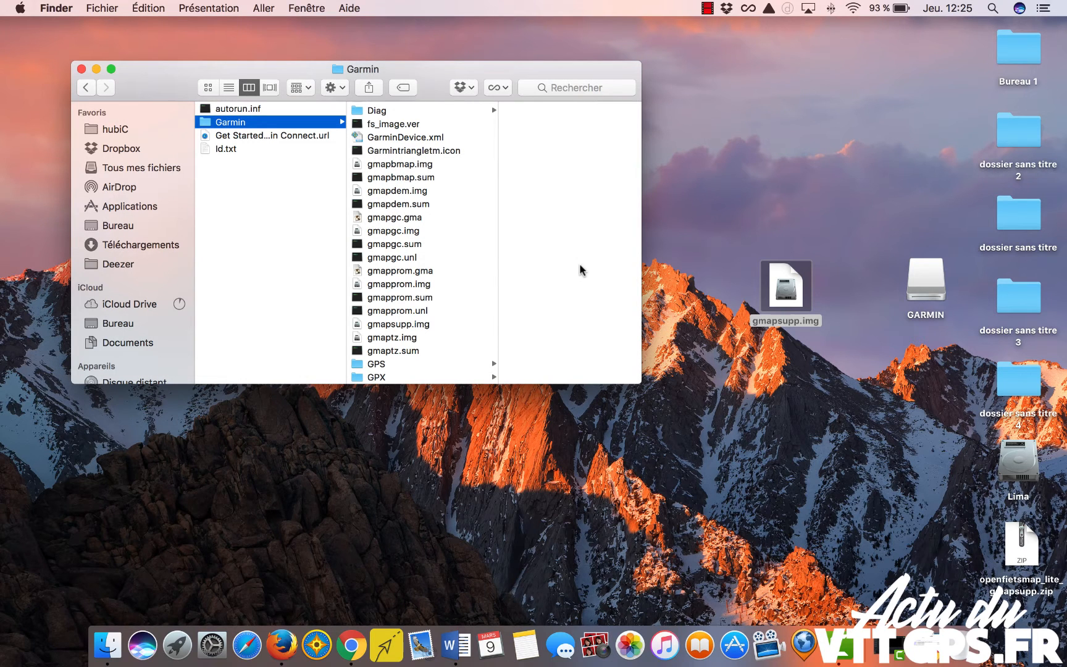
click(81, 70)
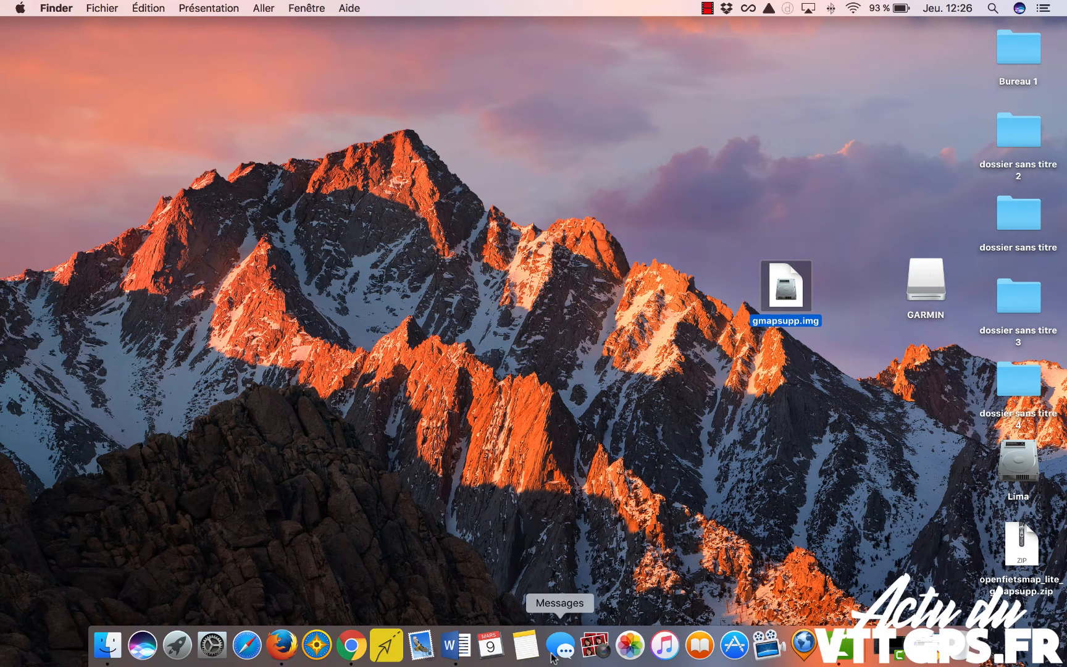
Open BaseCamp in full screen and display the Openfietsmap Lite map stored on the Edge Explore 820.
click(318, 649)
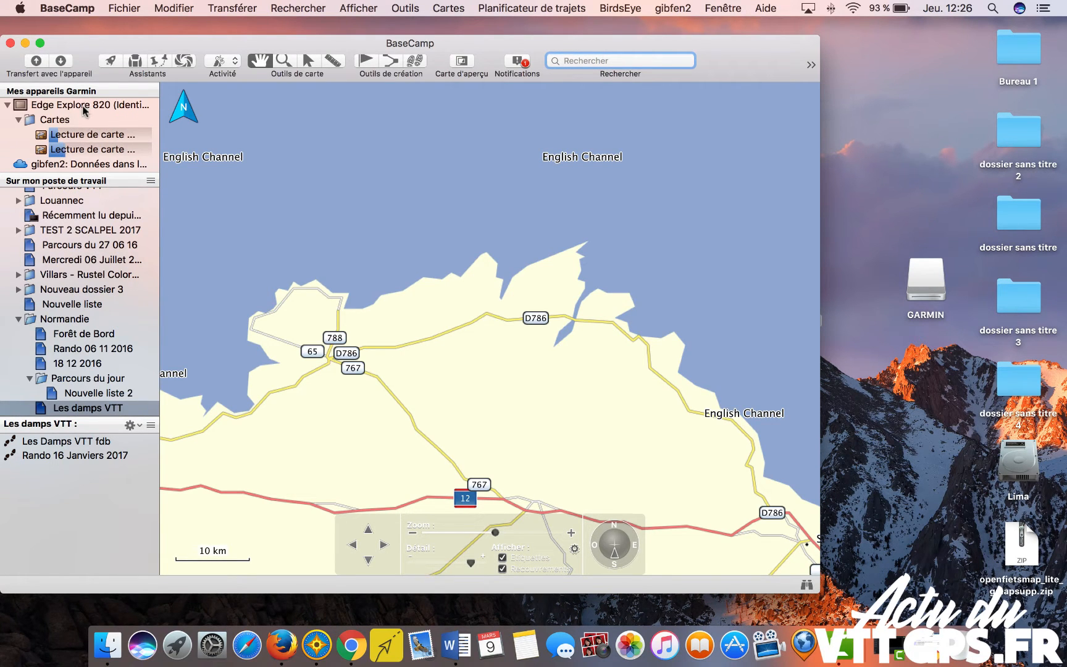
click(40, 42)
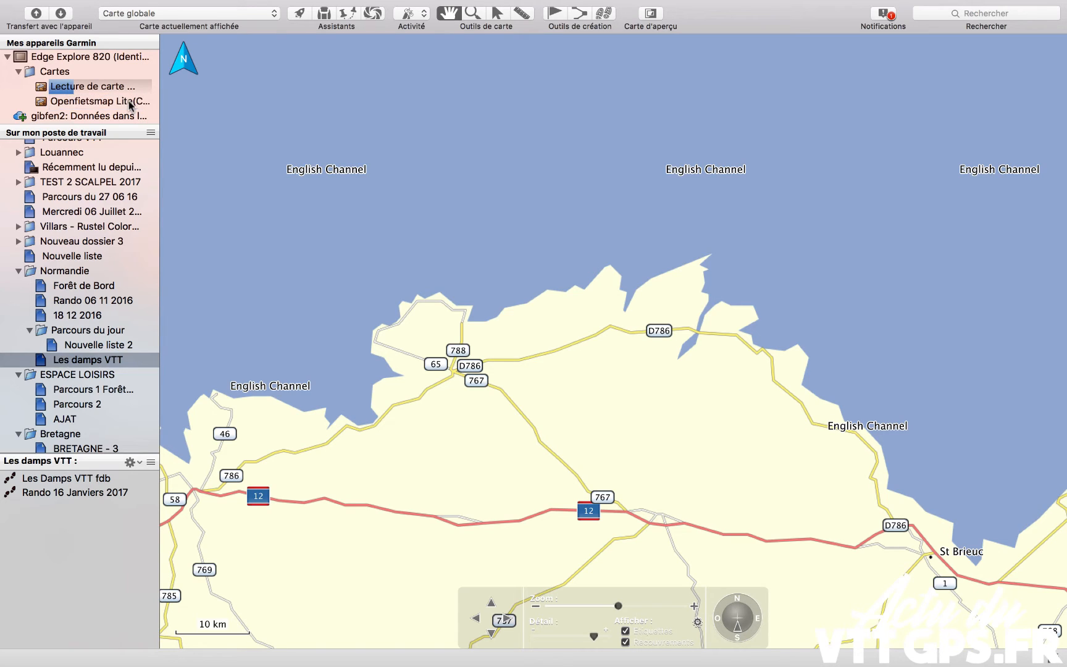
click(129, 104)
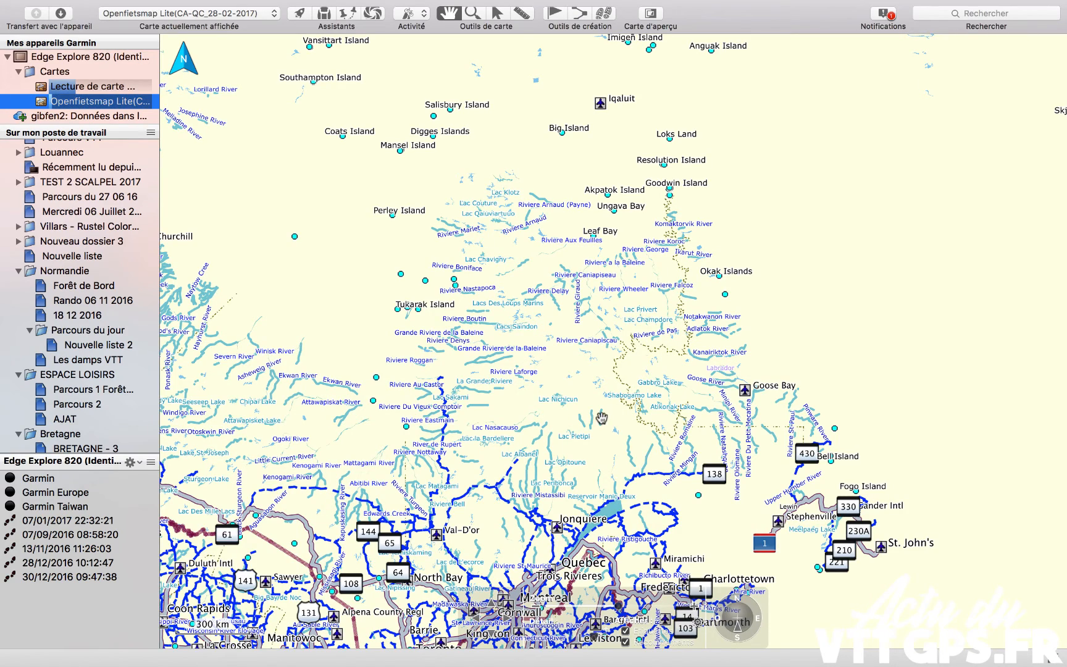
Examine the Openfietsmap Lite map's coverage and detail from Quebec down to the coast near Miramichi.
drag(602, 418, 577, 270)
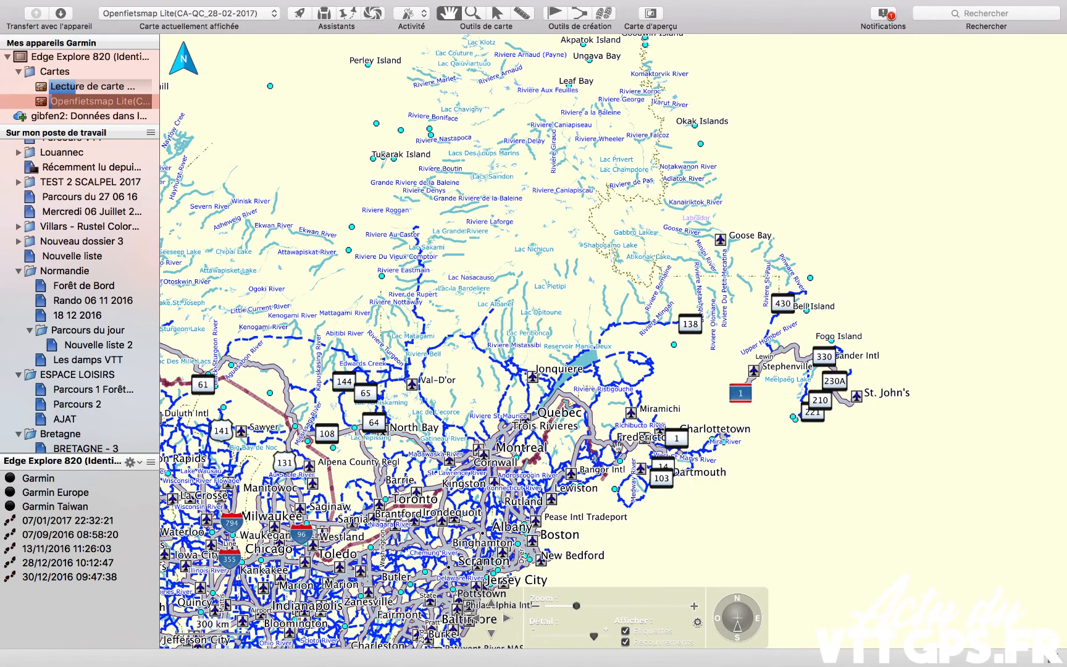
drag(661, 324, 514, 235)
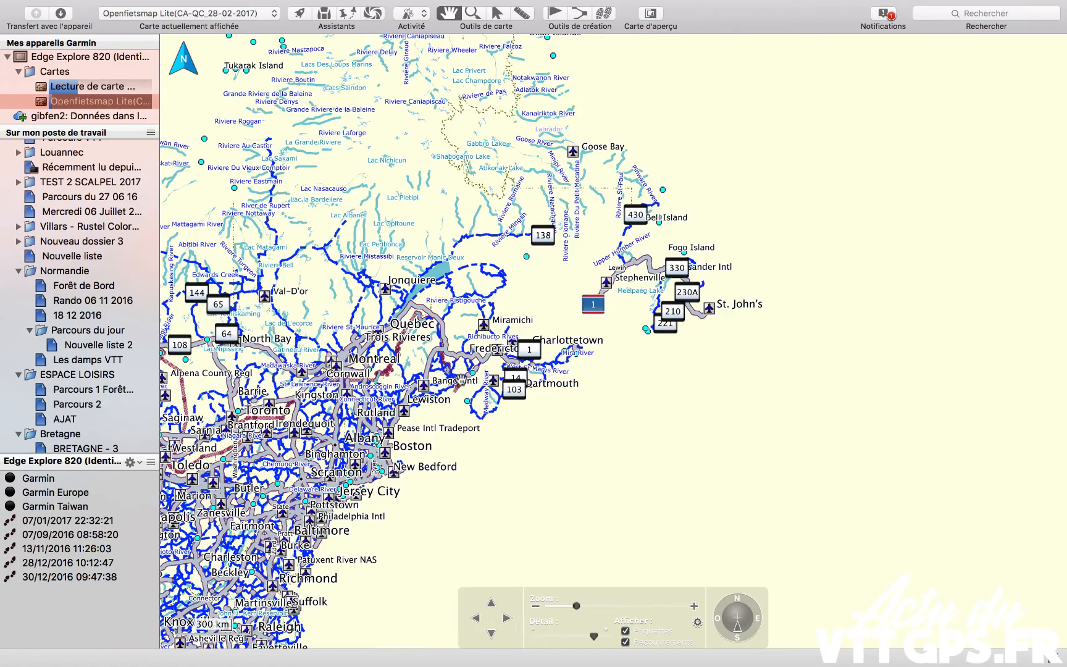
scroll(460, 379, up, 2)
scroll(462, 370, up, 1)
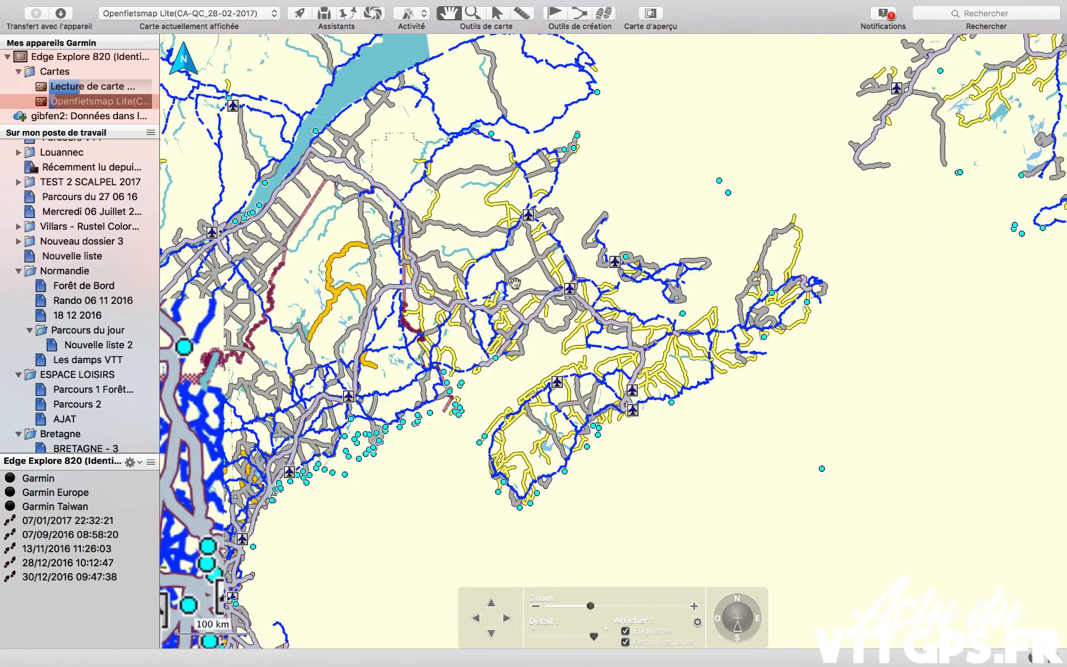
scroll(508, 290, up, 4)
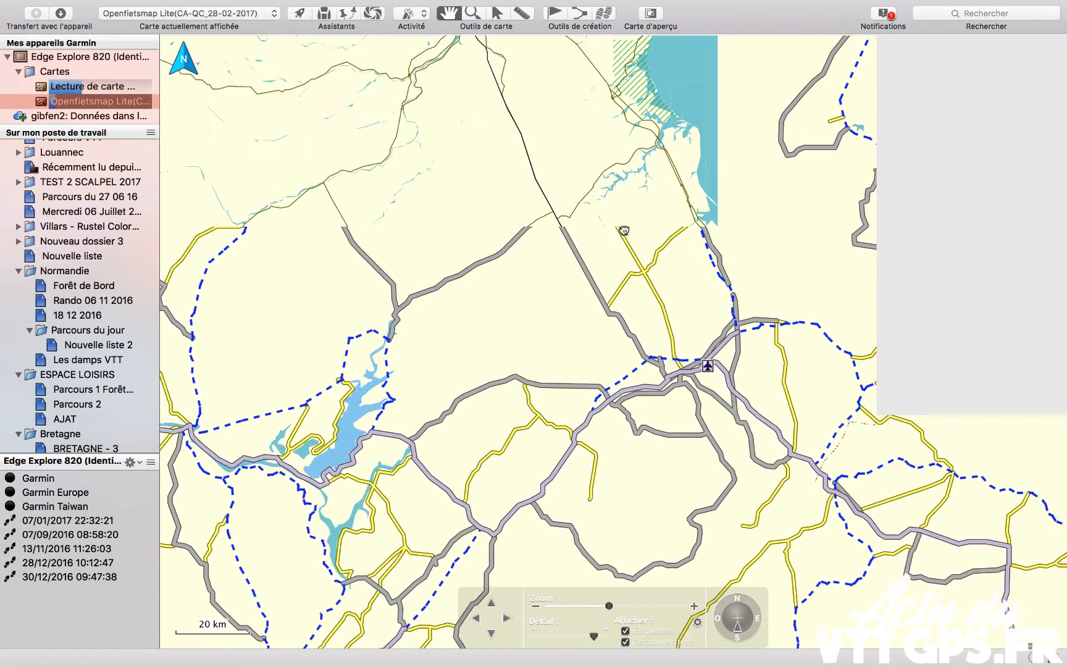
drag(624, 230, 623, 229)
drag(480, 138, 542, 312)
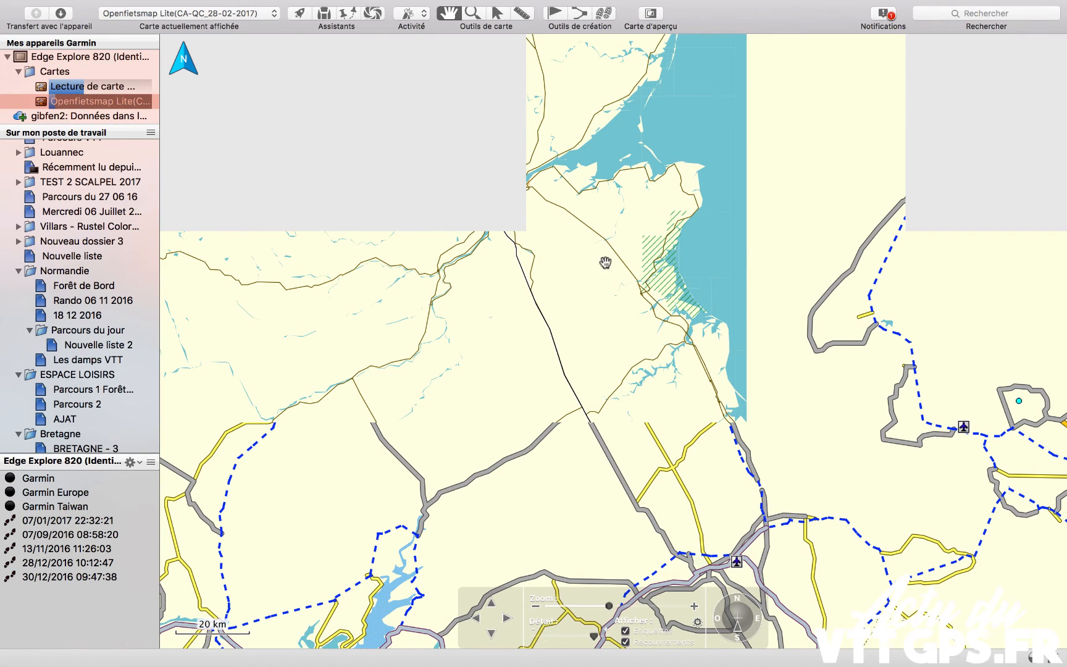
scroll(641, 226, up, 3)
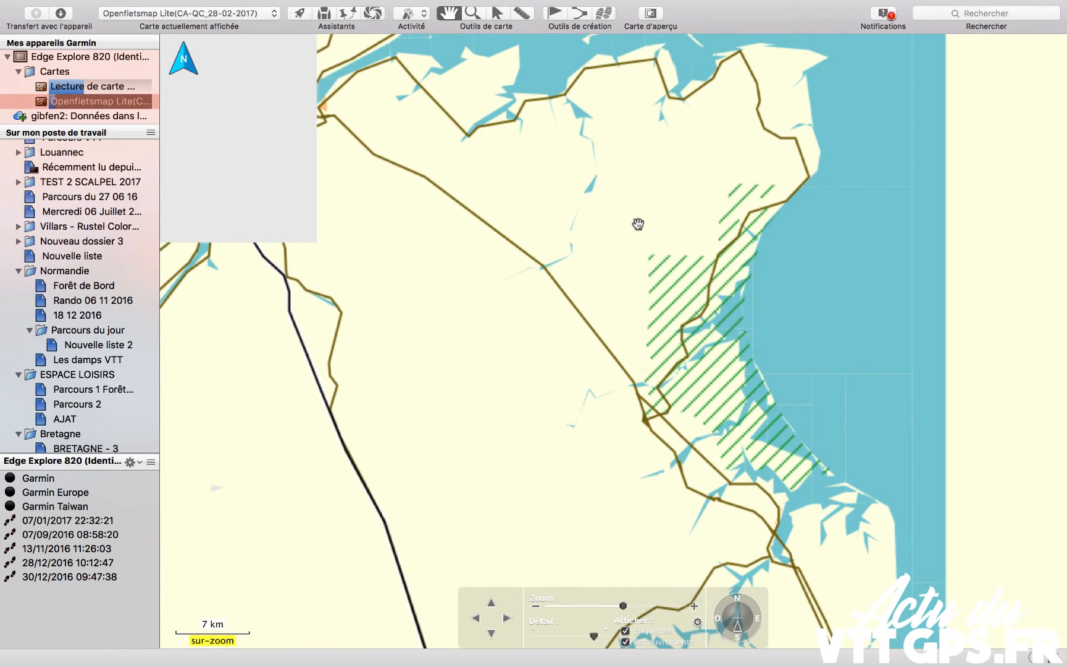
drag(687, 238, 678, 266)
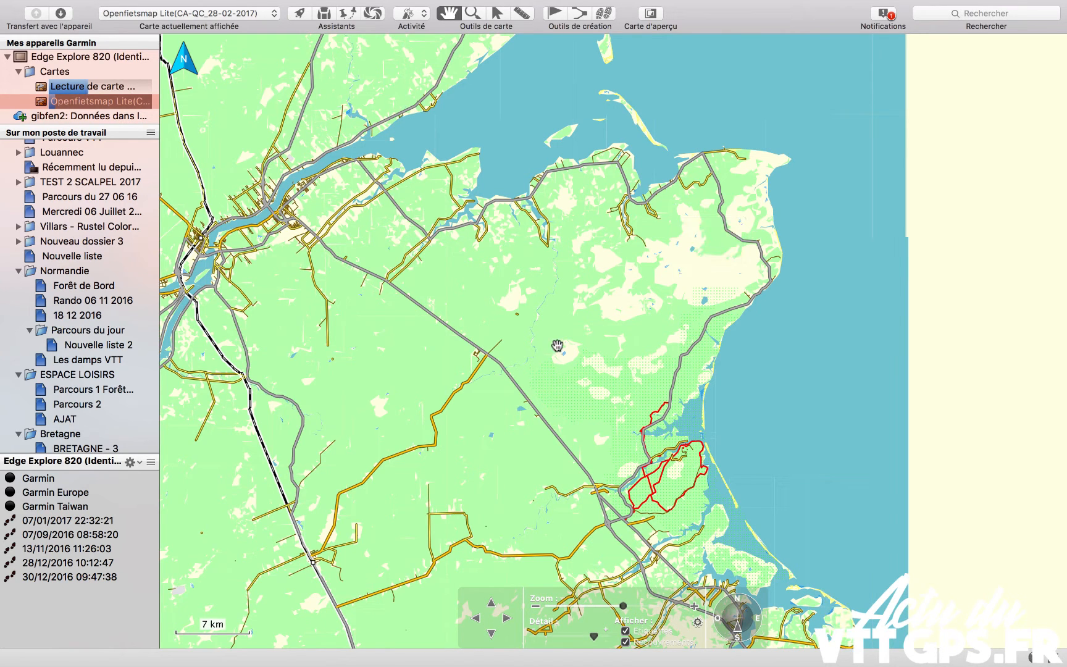
Examine the roads and places between Pointe-Sapin, Baie-Sainte-Anne and Miramichi up close, using the selection tool and the hand tool on the map.
scroll(556, 345, up, 1)
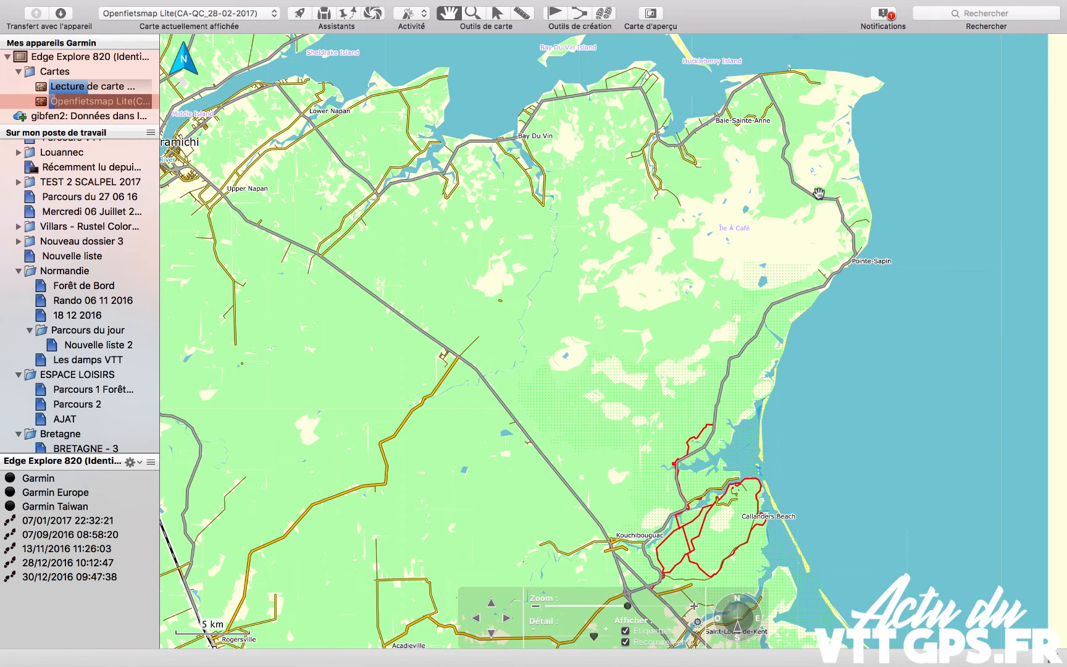
click(817, 193)
click(496, 13)
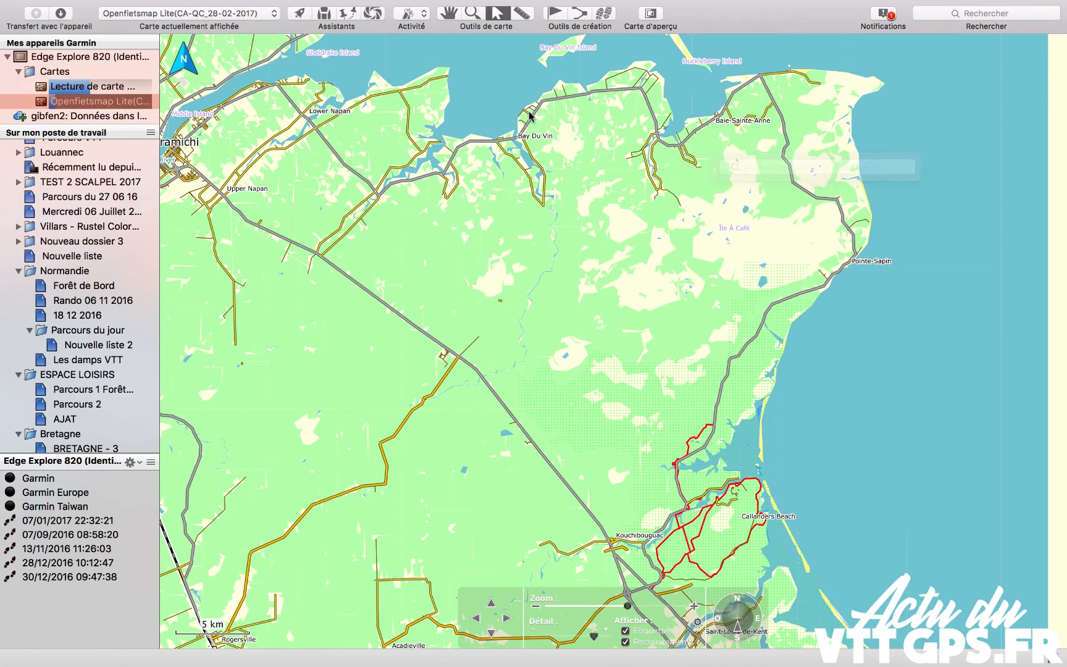
click(794, 182)
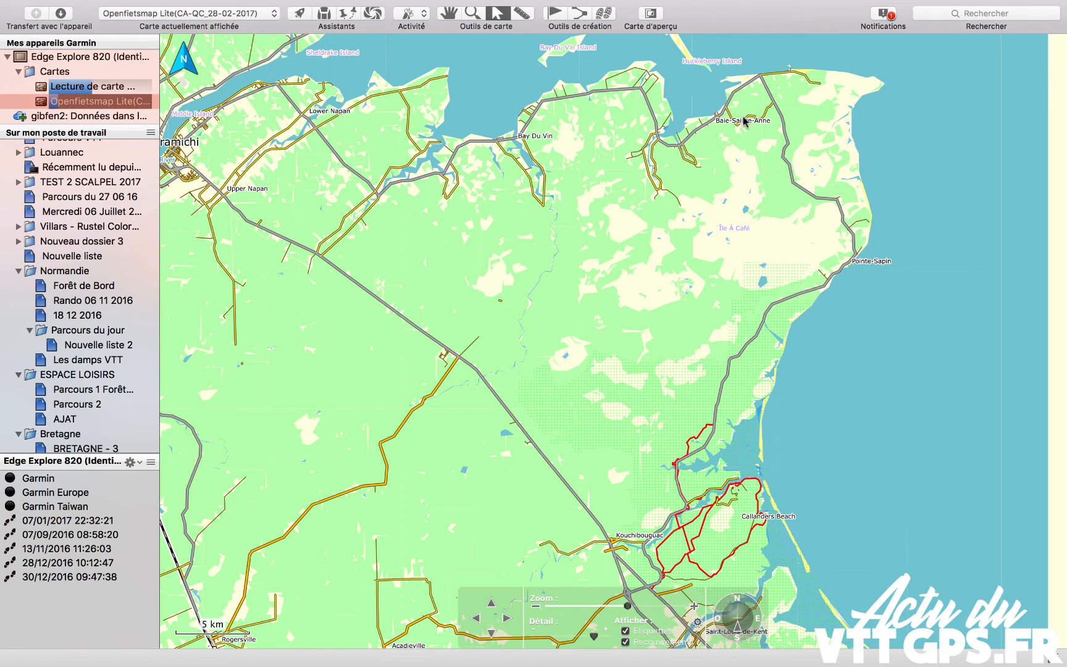
click(677, 199)
click(470, 363)
click(450, 13)
drag(459, 295, 643, 295)
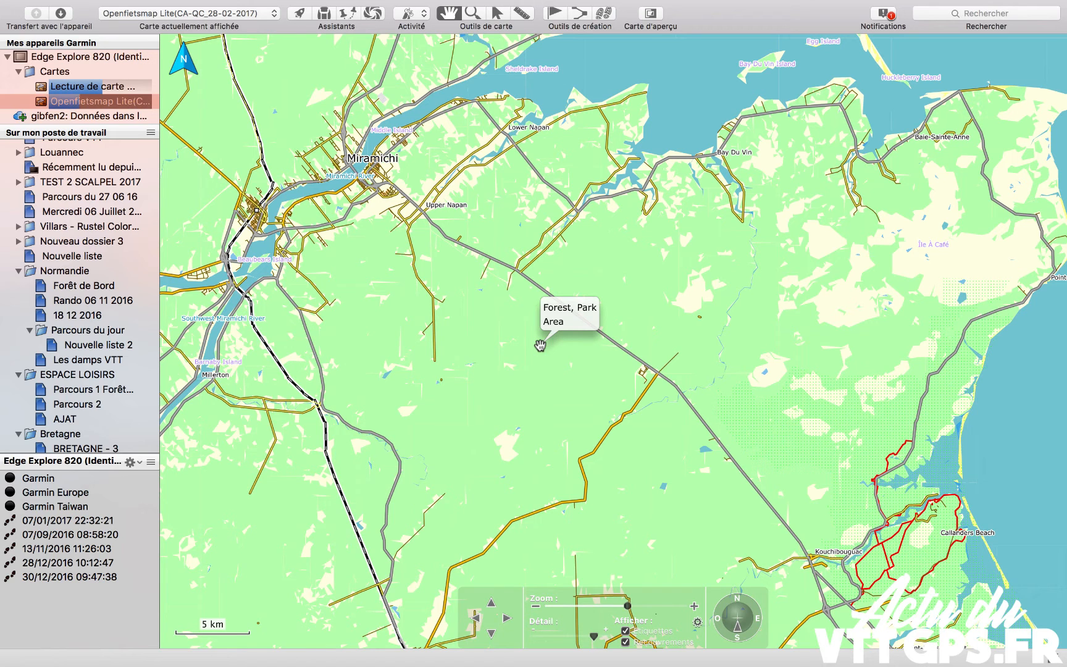
scroll(540, 345, up, 3)
scroll(541, 345, down, 3)
Select the device's "Lecture de carte" entry and examine the map's coverage from the Bathurst area to the north-eastern coast and the large offshore island.
click(89, 90)
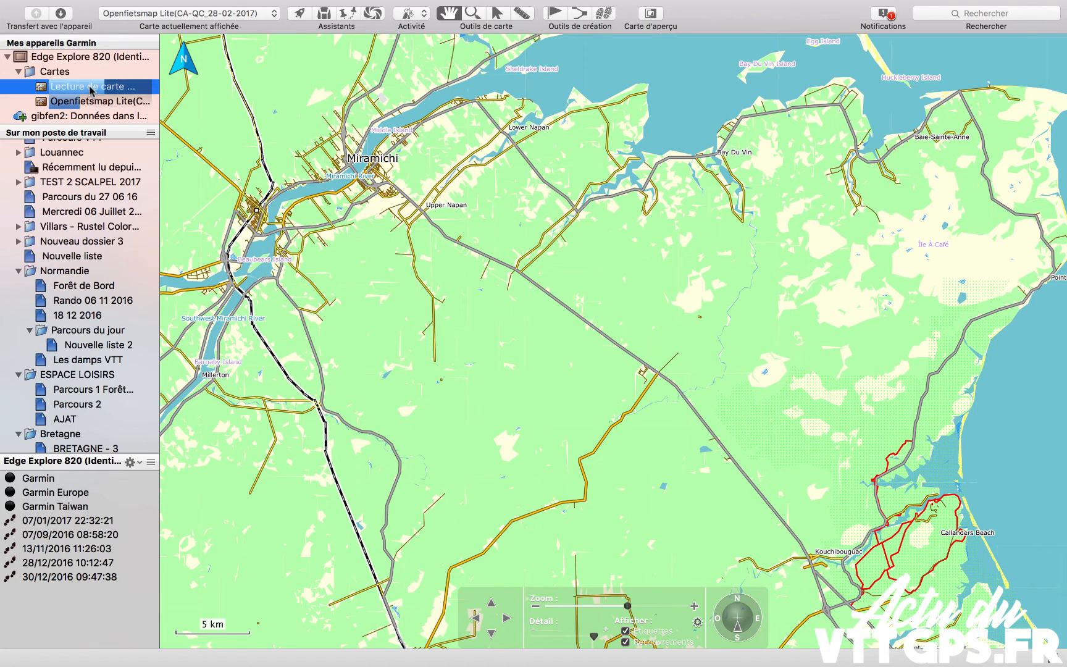
click(630, 270)
scroll(822, 382, down, 3)
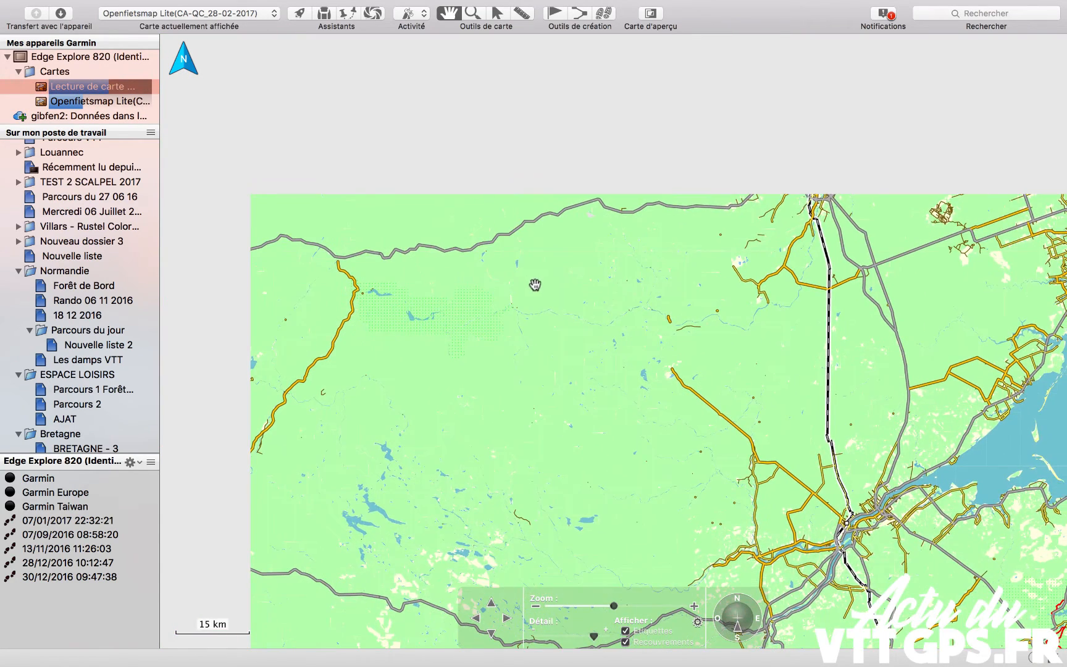
scroll(533, 283, up, 3)
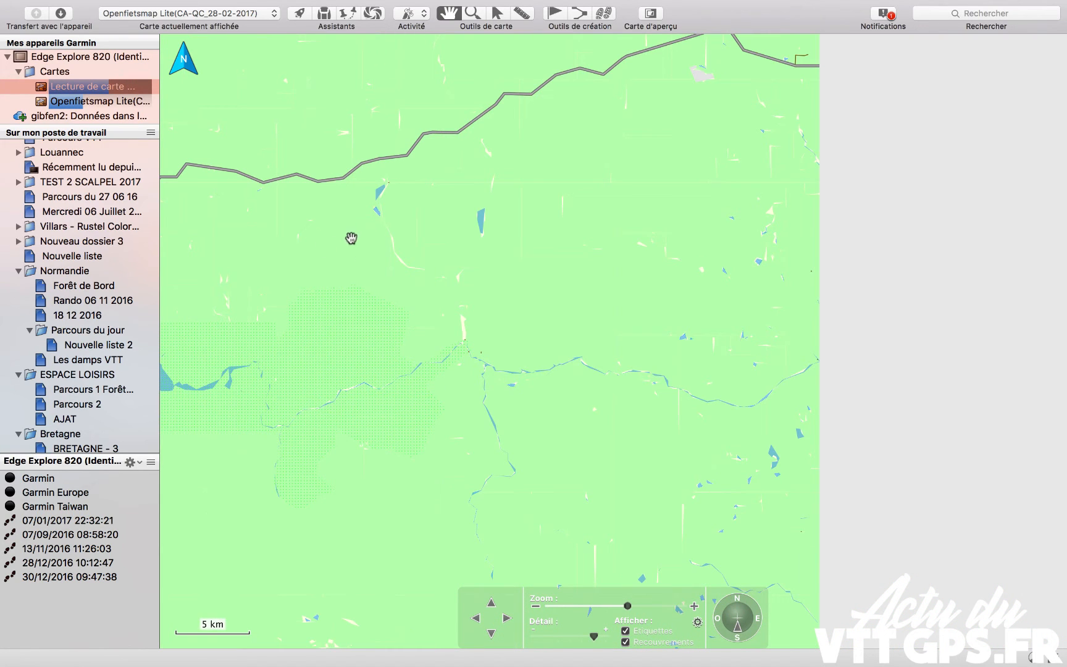
scroll(381, 242, down, 1)
drag(789, 261, 499, 254)
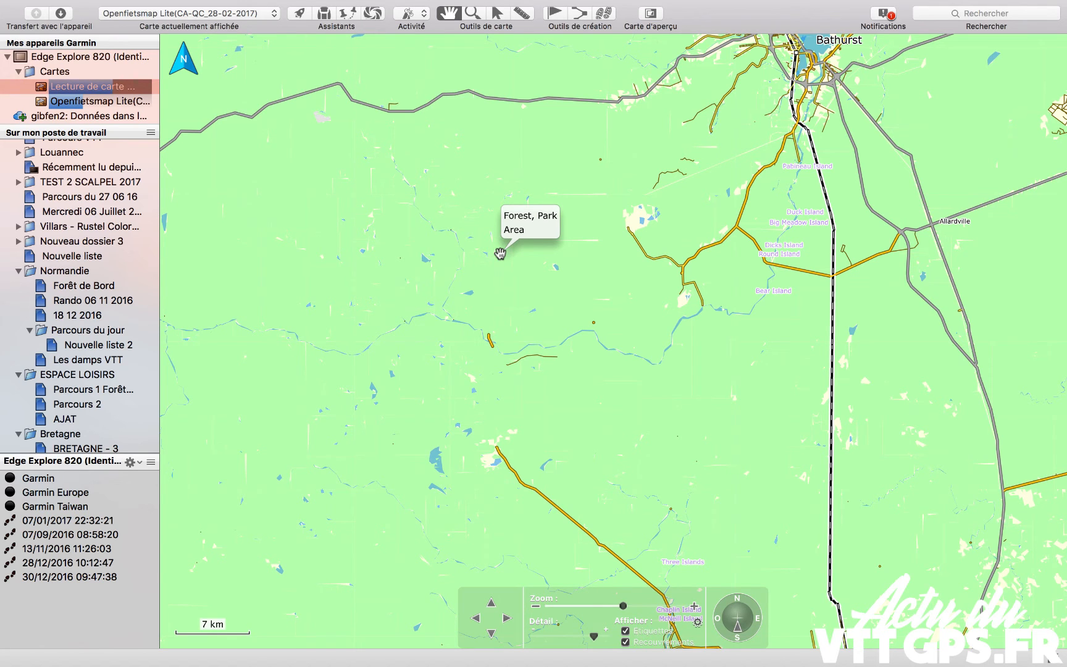
scroll(630, 210, down, 3)
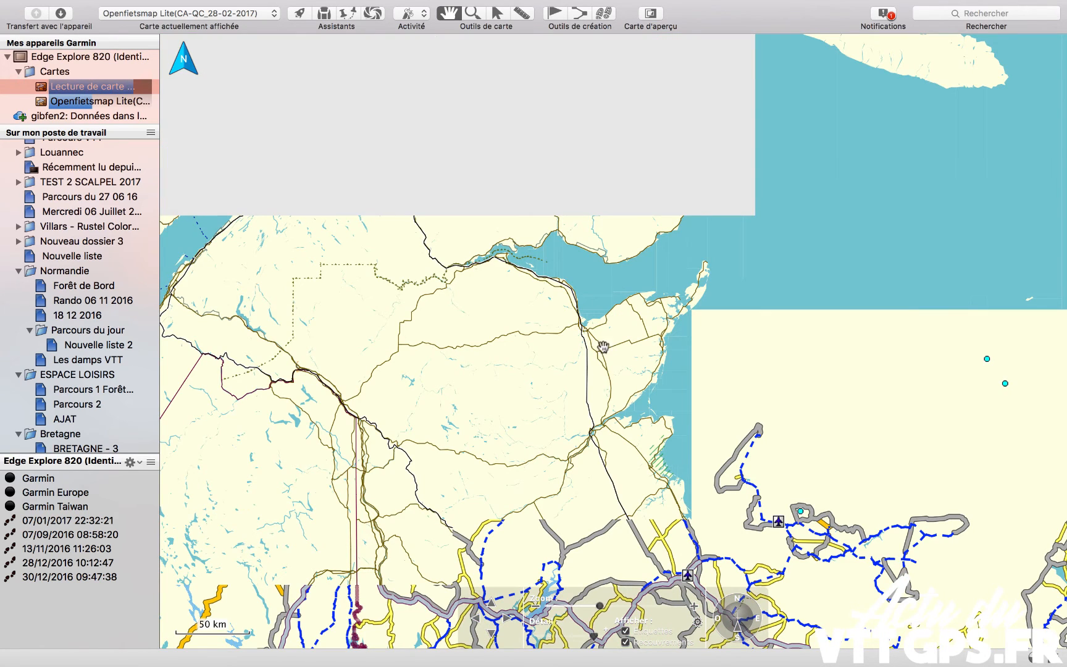
drag(646, 276, 474, 403)
scroll(472, 402, up, 1)
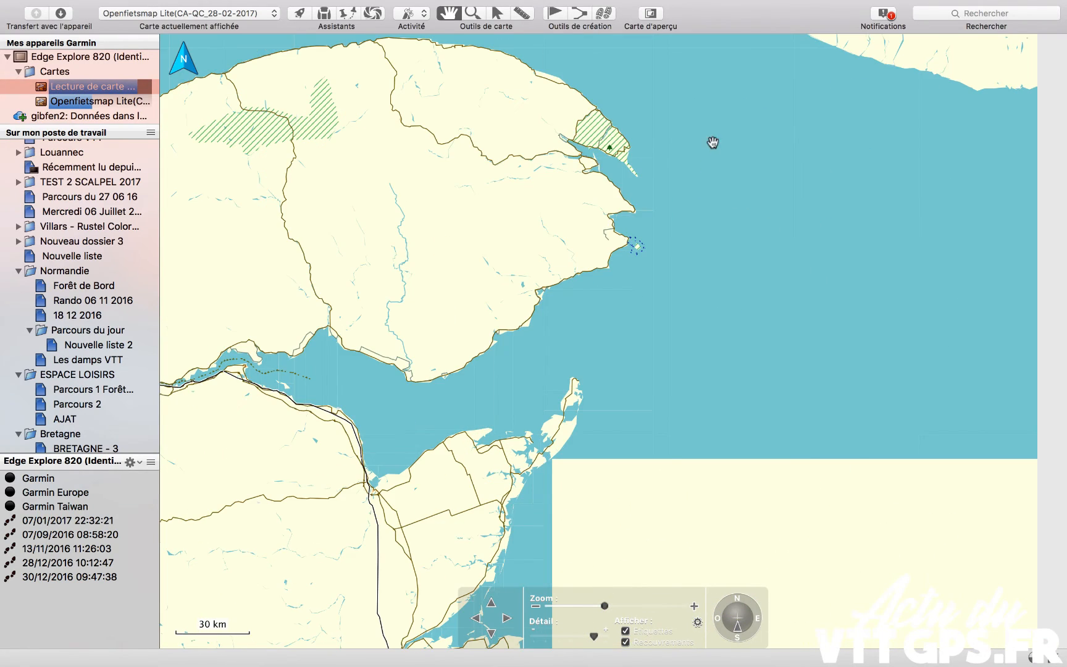
drag(712, 142, 545, 296)
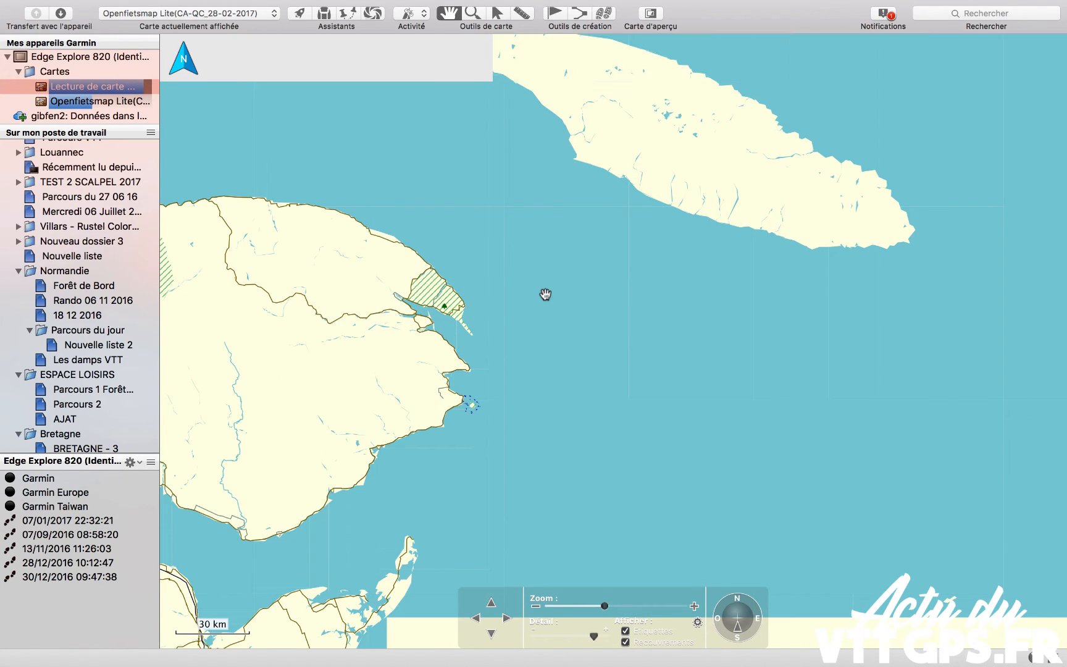